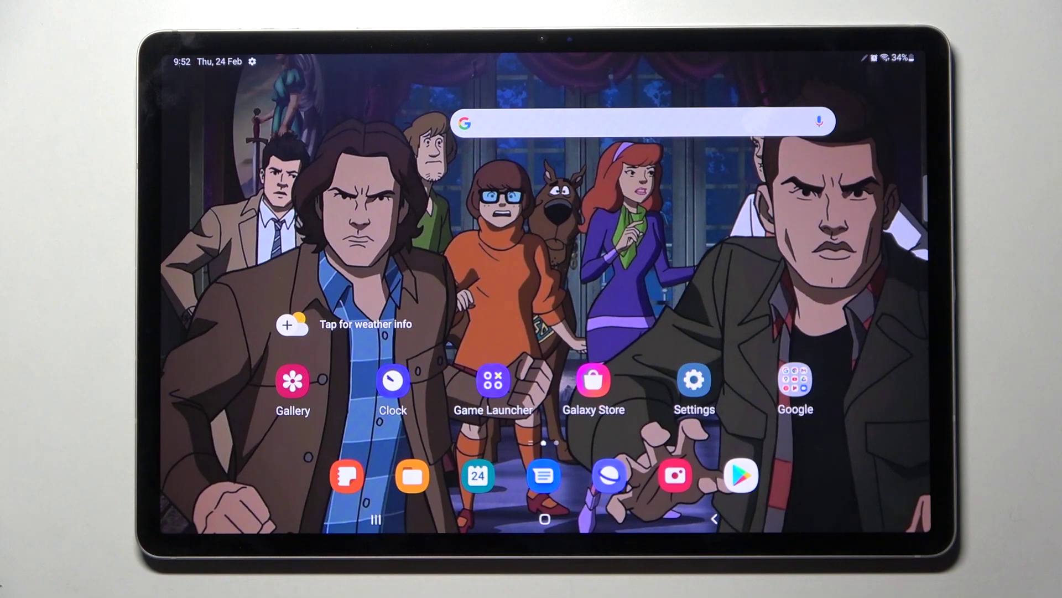
Search the Play Store for 'magic fluids' using the suggested search term.
{"action": "left_click", "coordinate": [742, 475]}
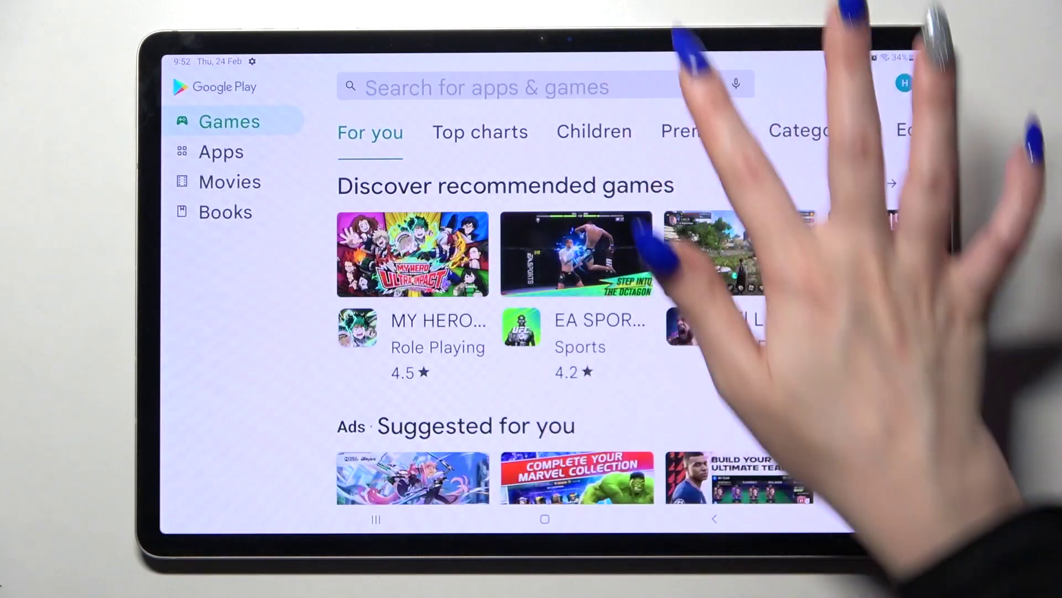
{"action": "left_click", "coordinate": [532, 87]}
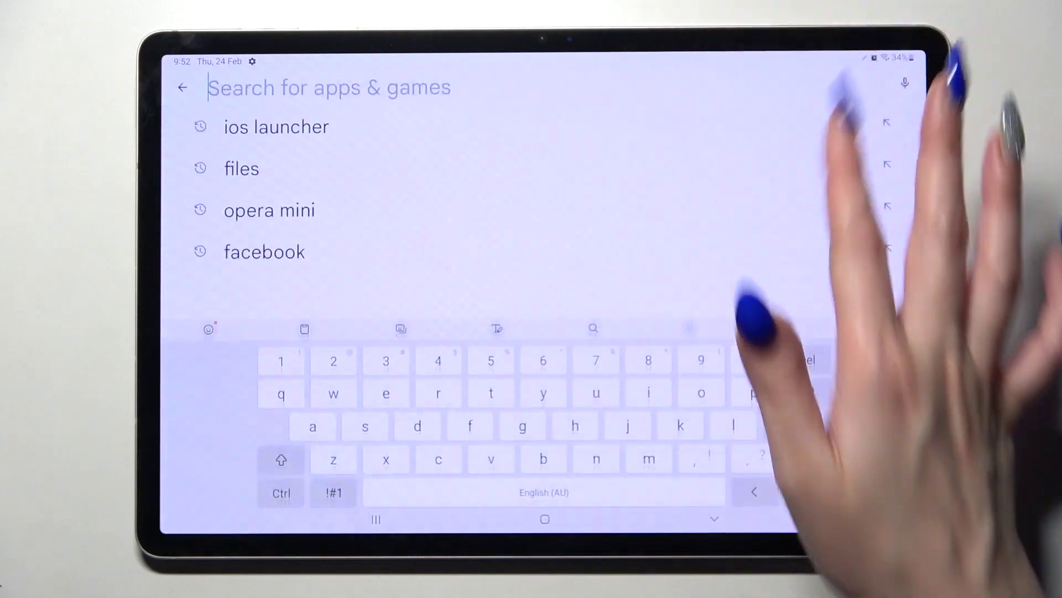
{"action": "type", "text": "magi"}
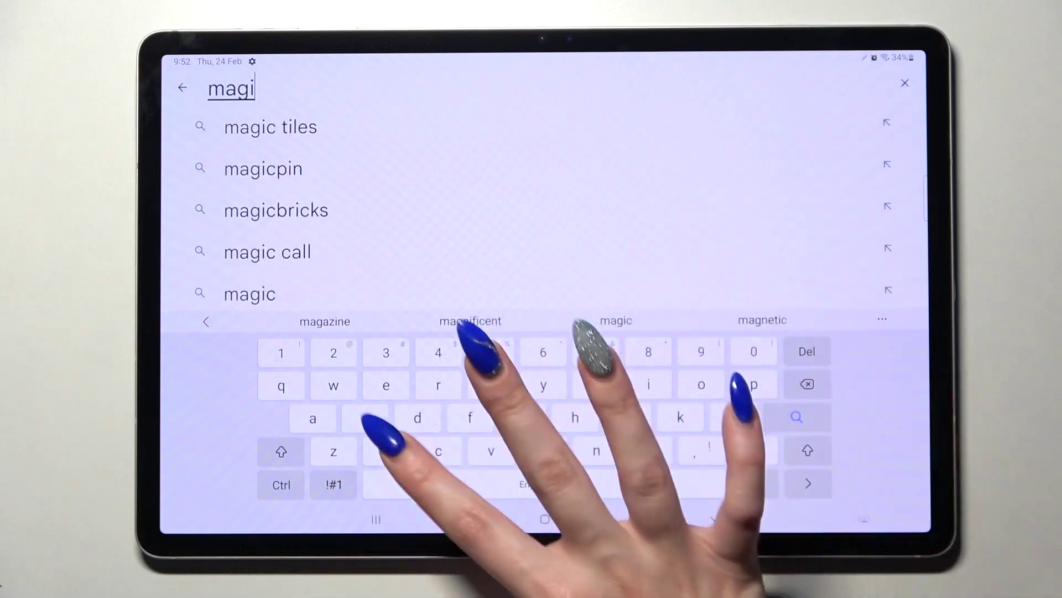
{"action": "type", "text": "c fl"}
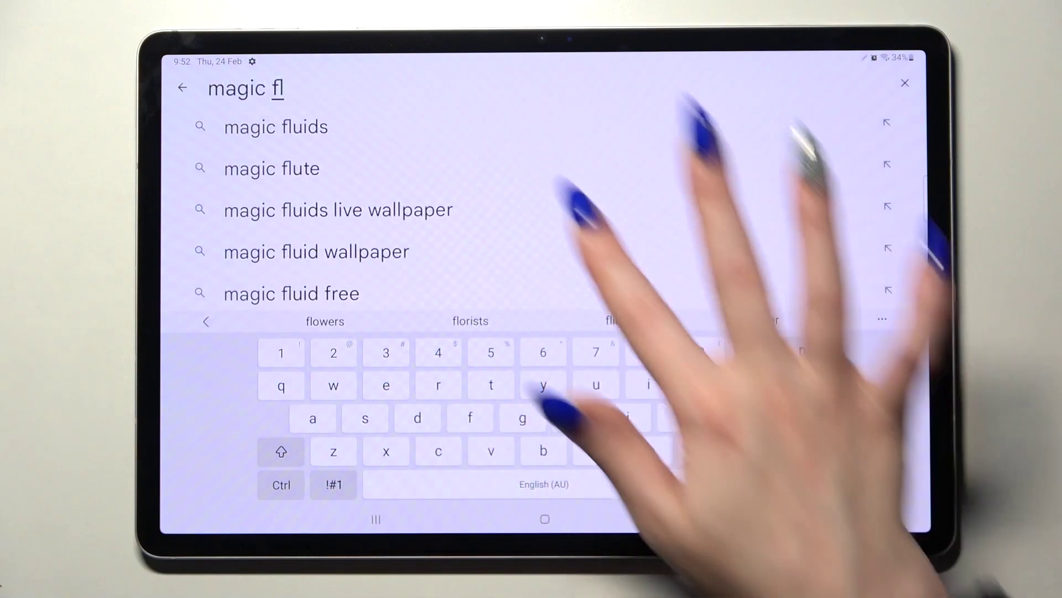
{"action": "left_click", "coordinate": [276, 127]}
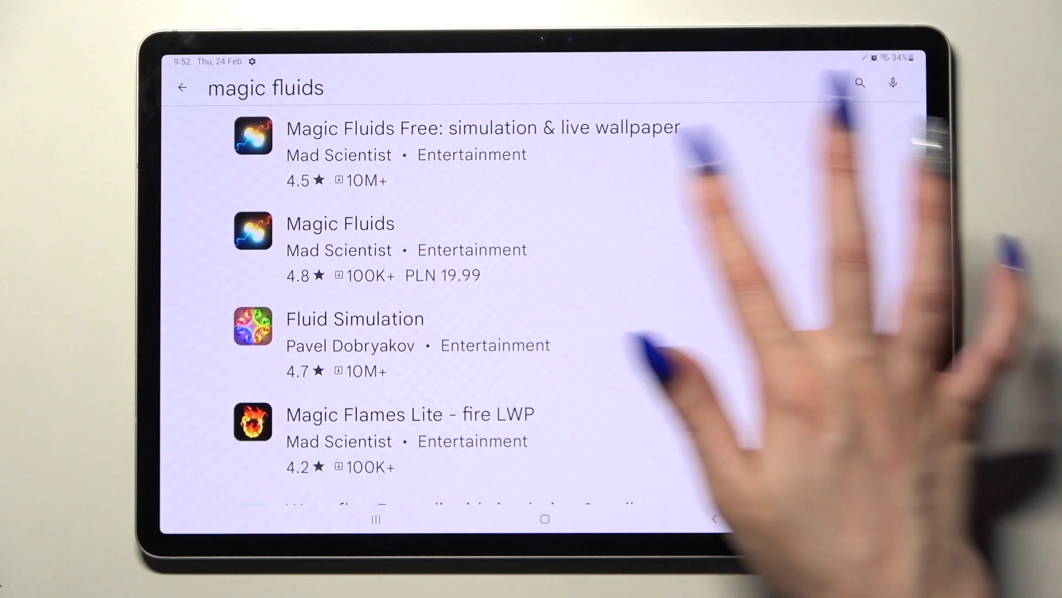
Install Magic Fluids Free from its store page and launch the app.
{"action": "left_click", "coordinate": [482, 126]}
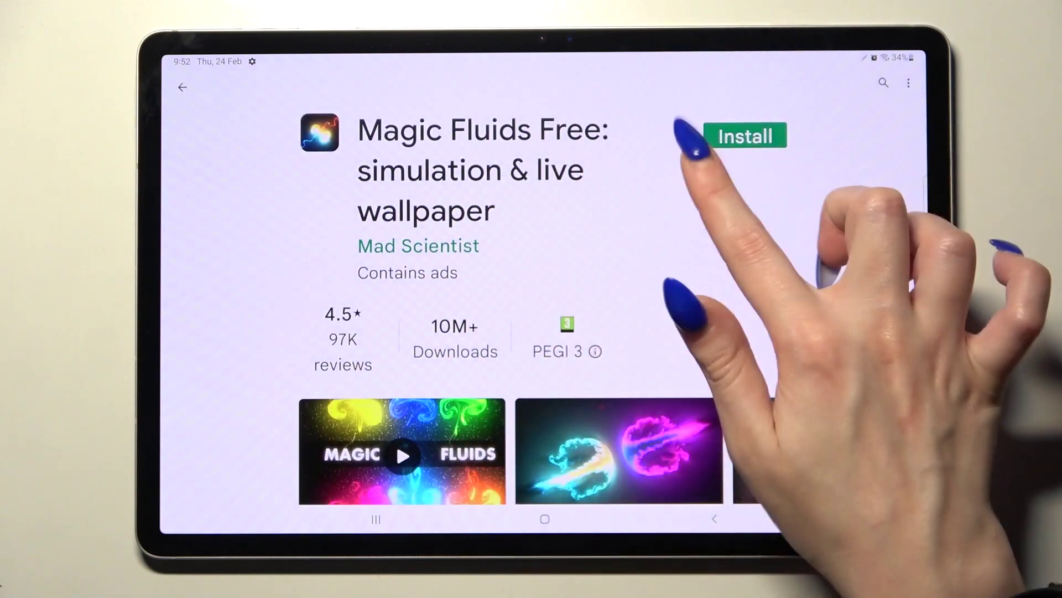
{"action": "left_click", "coordinate": [745, 136]}
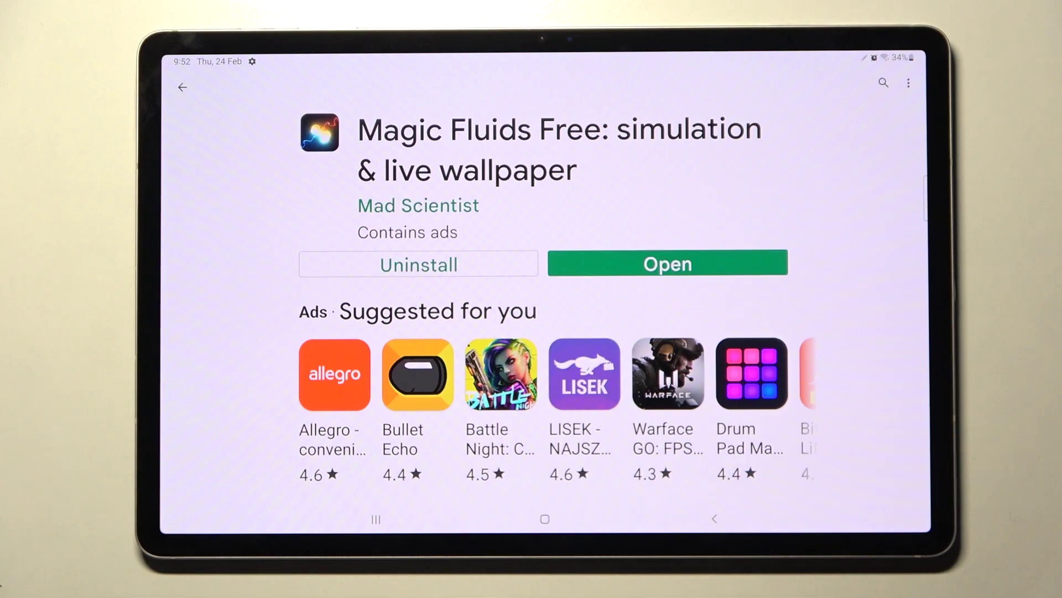
{"action": "left_click", "coordinate": [668, 264]}
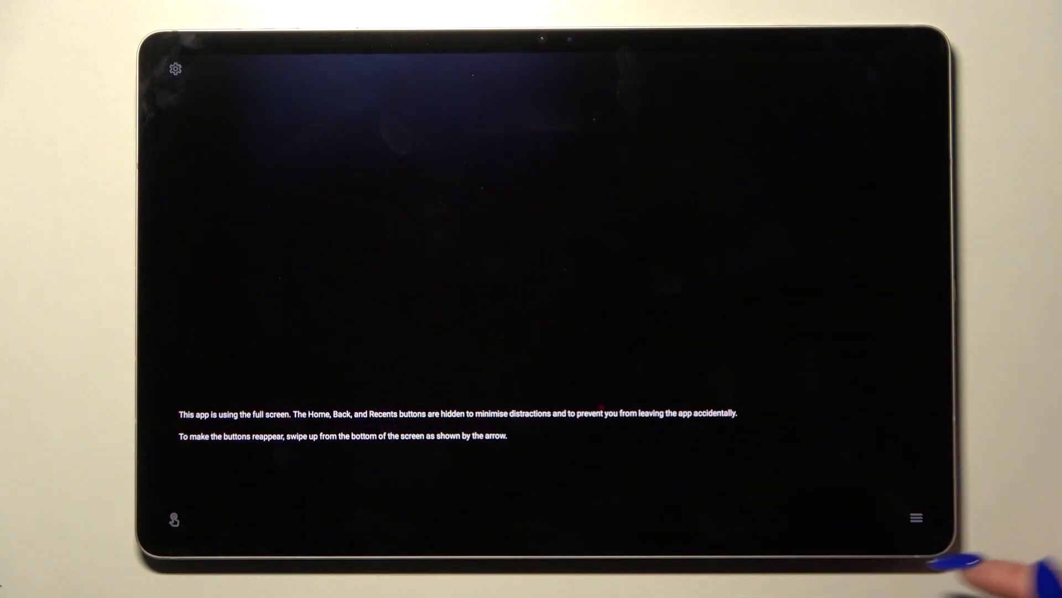
Accept the ad consent notice and set the particle shape to Stars.
{"action": "left_click_drag", "start_coordinate": [697, 552], "coordinate": [698, 464]}
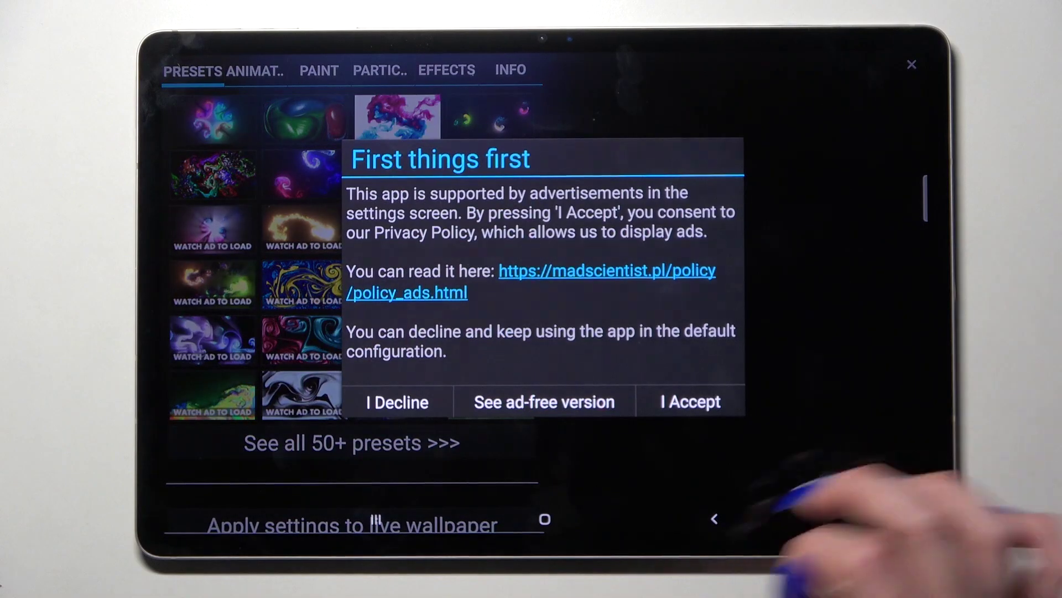
{"action": "left_click", "coordinate": [690, 401]}
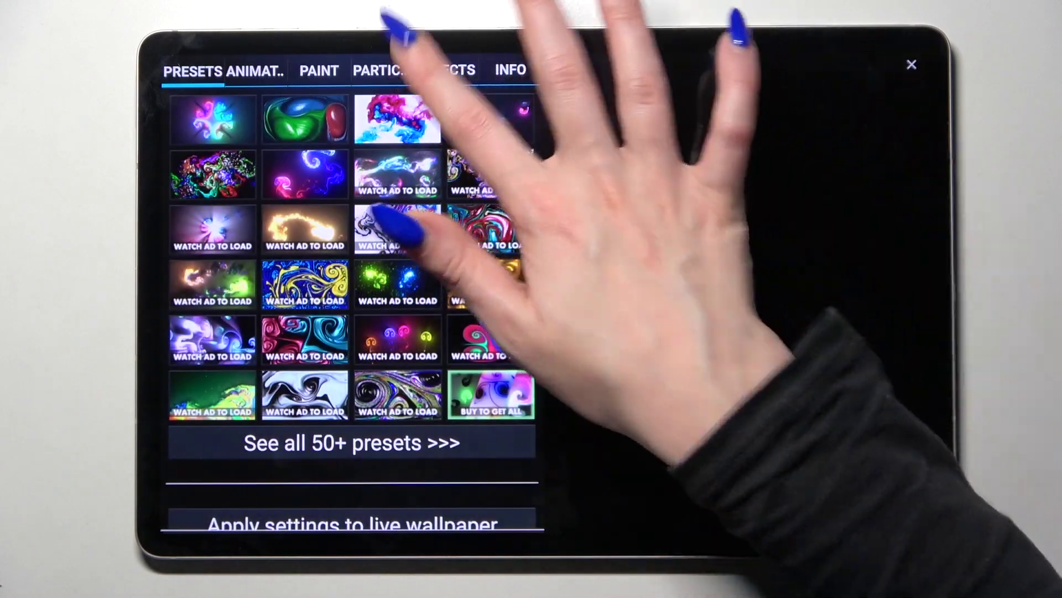
{"action": "left_click", "coordinate": [380, 69]}
{"action": "left_click", "coordinate": [206, 277]}
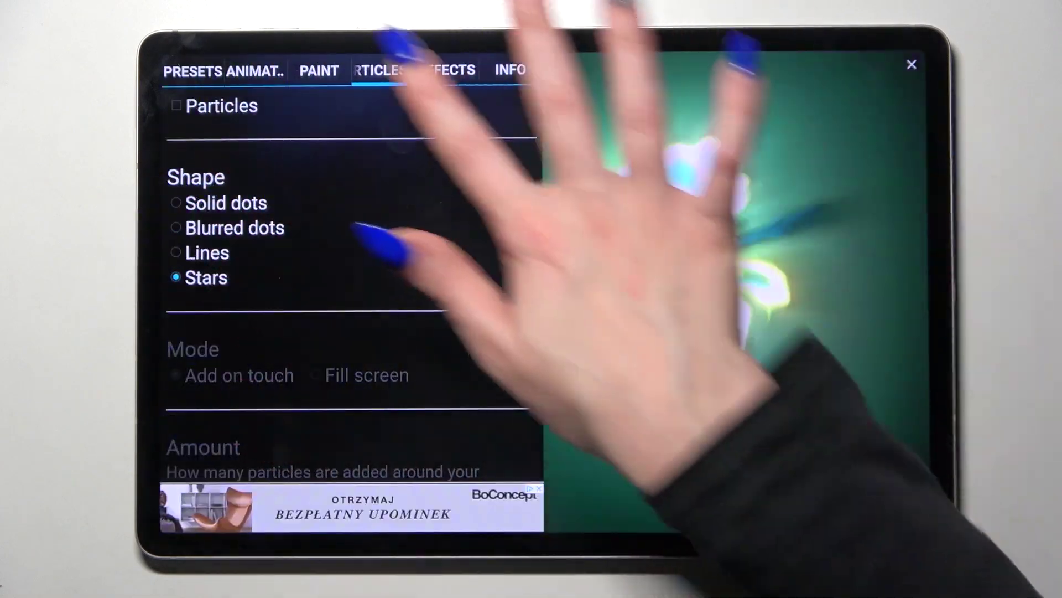
Raise the paint Amount to maximum and test-paint on the preview canvas.
{"action": "left_click", "coordinate": [319, 70]}
{"action": "left_click_drag", "start_coordinate": [257, 151], "coordinate": [507, 151]}
{"action": "left_click_drag", "start_coordinate": [682, 232], "coordinate": [789, 249]}
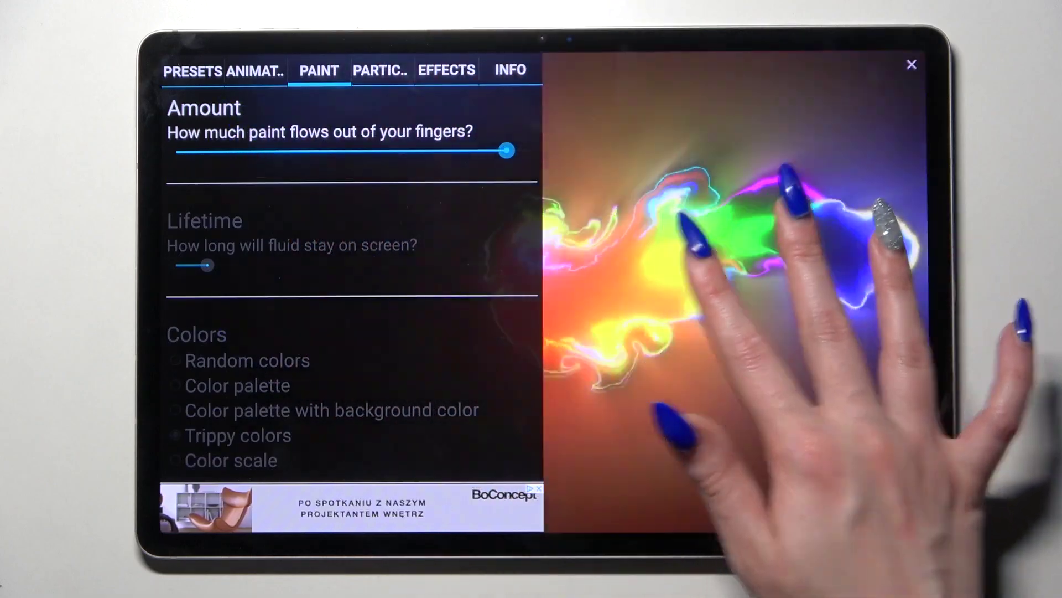
Close the settings panel and choose Set as Live Wallpaper from the menu.
{"action": "left_click", "coordinate": [912, 65]}
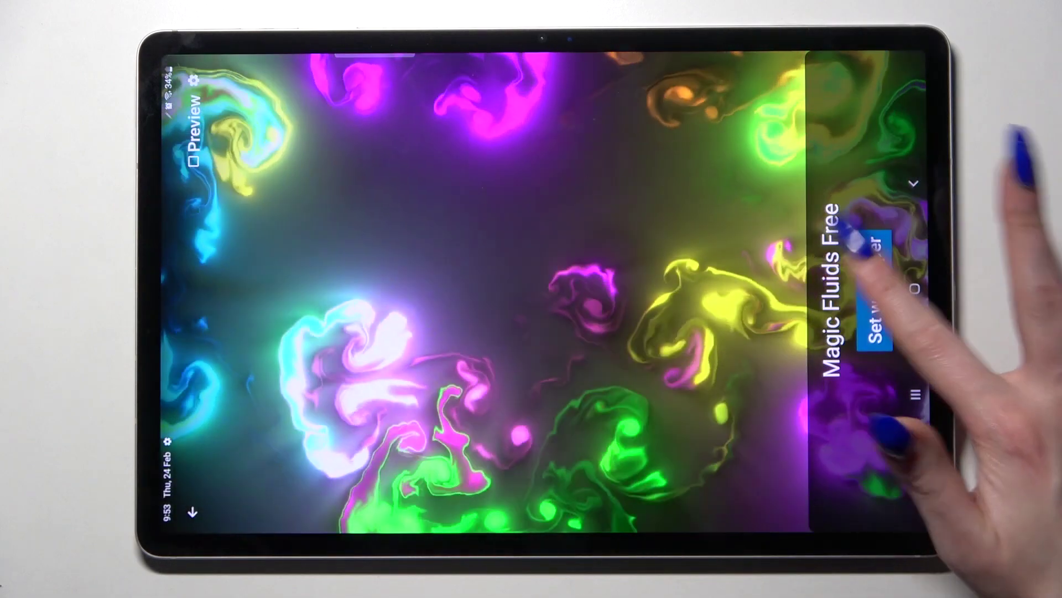
{"action": "left_click", "coordinate": [874, 298]}
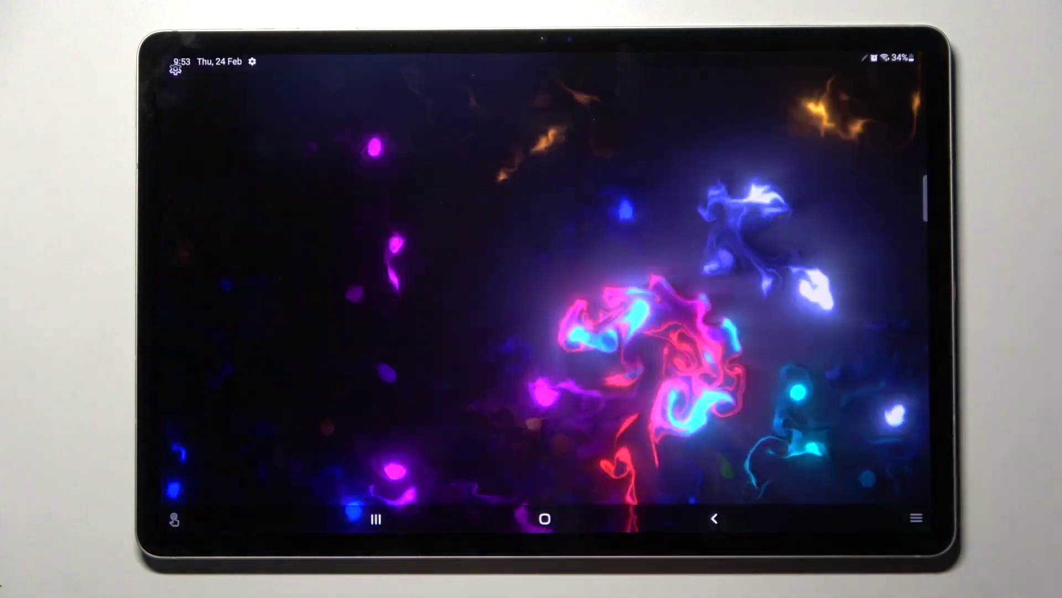
Apply the fluid wallpaper to the Home screen, then swipe across pages to stir it.
{"action": "left_click", "coordinate": [545, 519]}
{"action": "left_click_drag", "start_coordinate": [747, 332], "coordinate": [416, 333]}
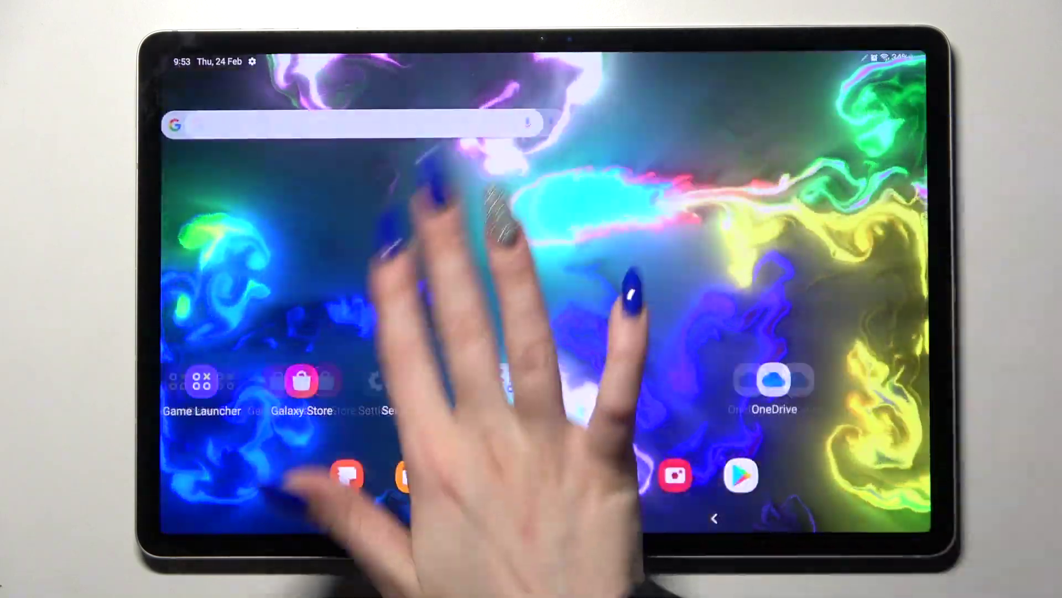
{"action": "left_click_drag", "start_coordinate": [789, 374], "coordinate": [457, 374]}
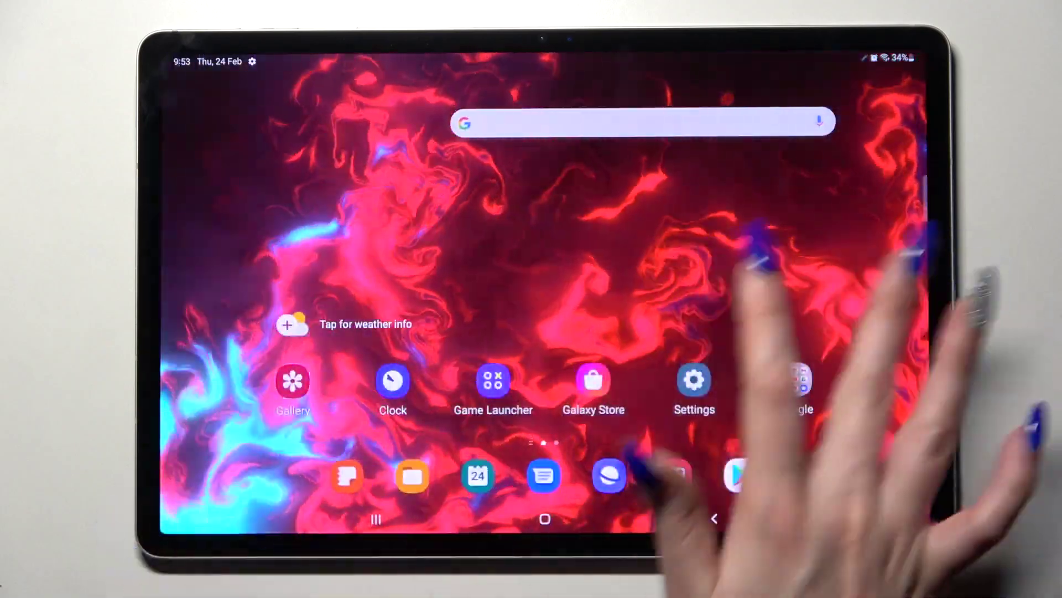
{"action": "left_click_drag", "start_coordinate": [789, 356], "coordinate": [291, 357]}
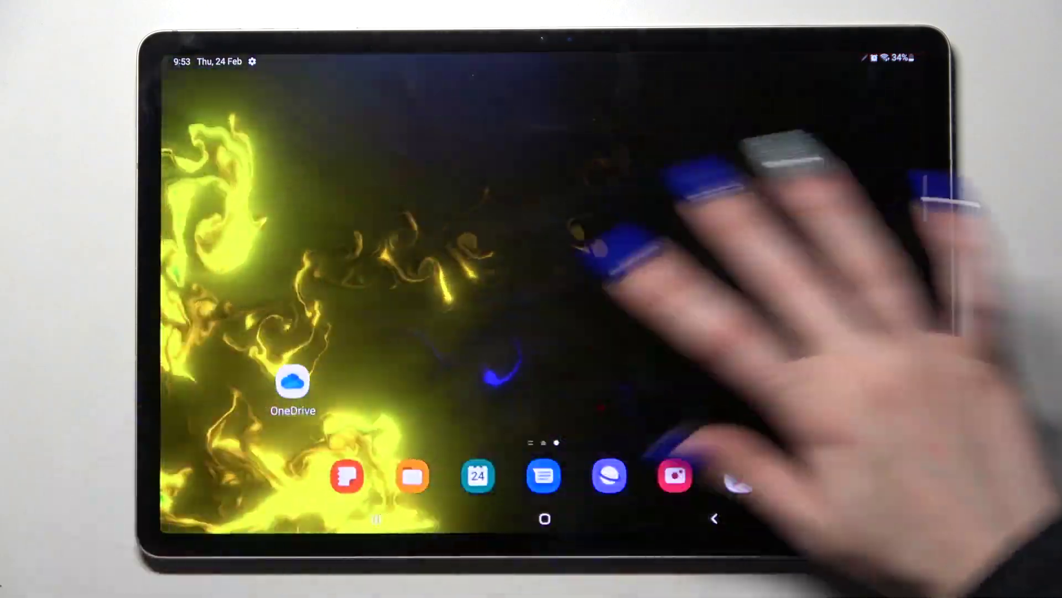
{"action": "mouse_move", "coordinate": [415, 332]}
{"action": "left_mouse_down"}
{"action": "mouse_move", "coordinate": [789, 332]}
{"action": "mouse_move", "coordinate": [373, 332]}
{"action": "left_mouse_up"}
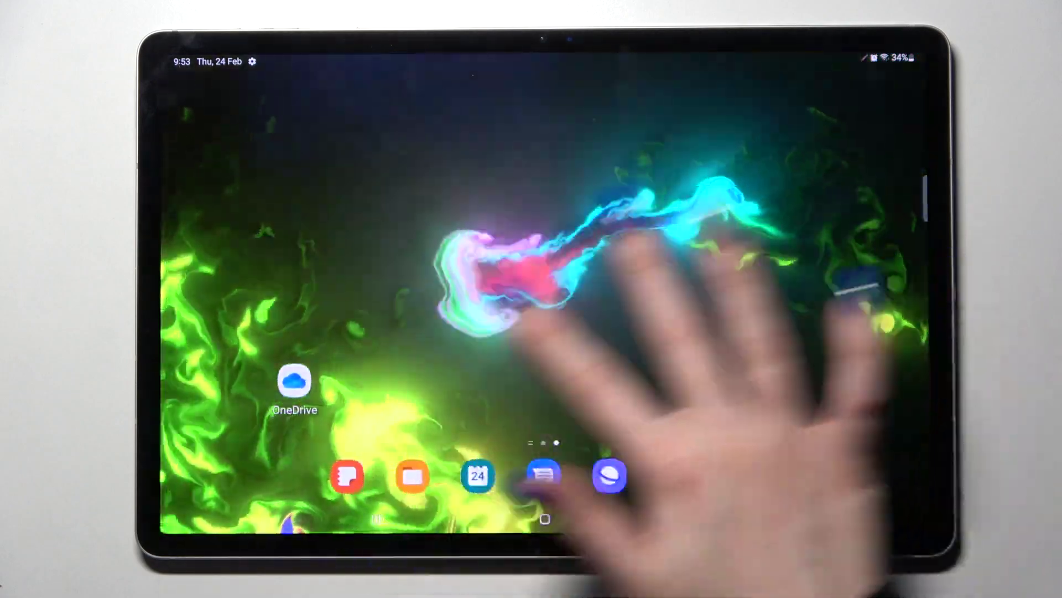